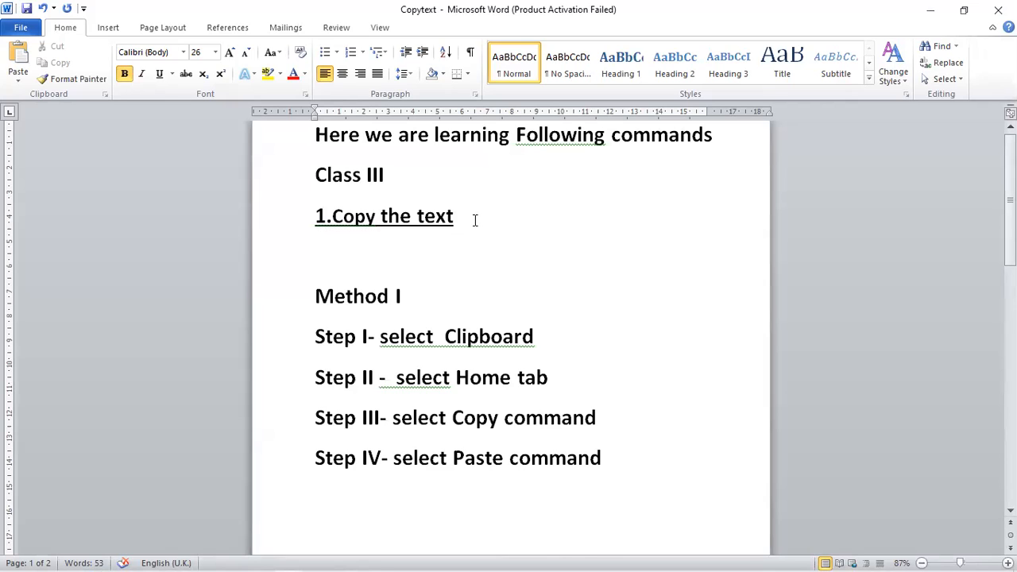
Add a new line reading "Replacement of text by other text" directly below the "1.Copy the text" heading.
{"action": "left_click", "coordinate": [475, 220]}
{"action": "key", "text": "Return"}
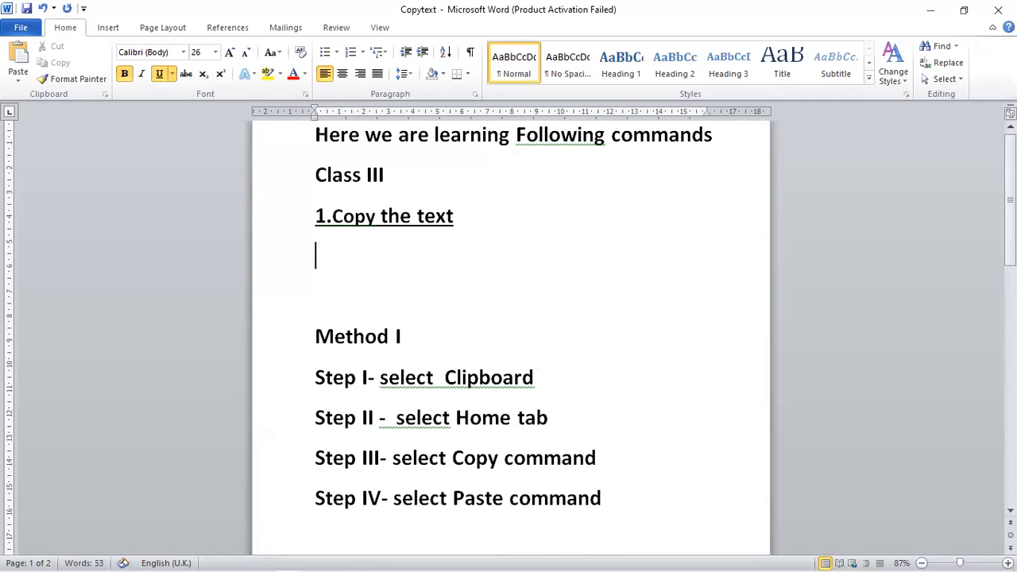
{"action": "type", "text": "Replace"}
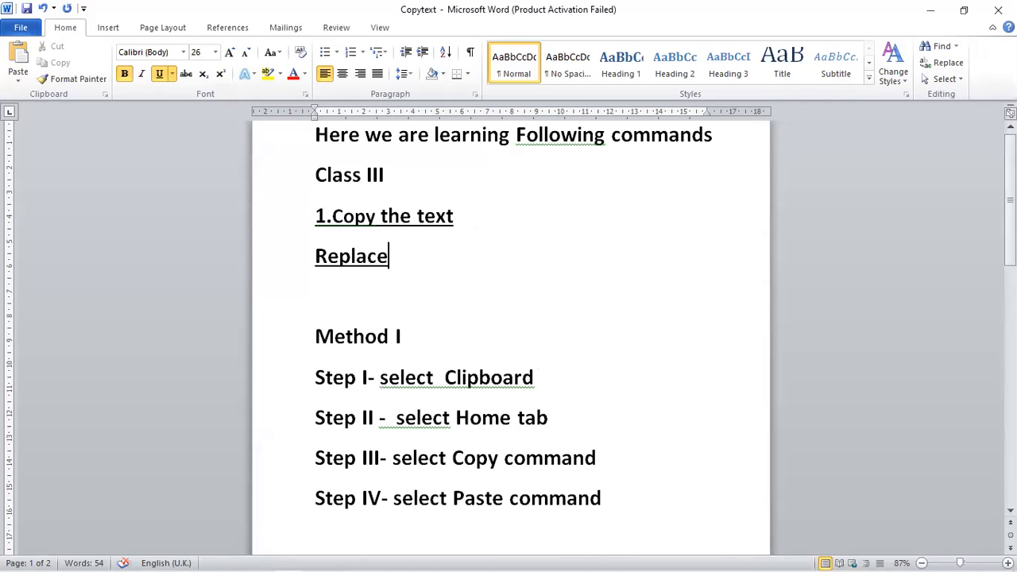
{"action": "type", "text": "ment of "}
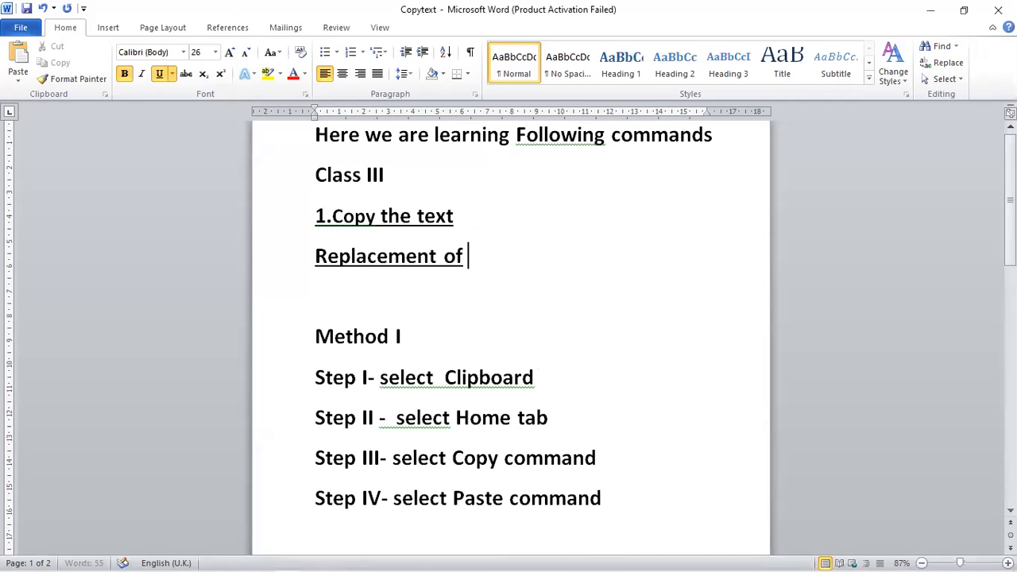
{"action": "type", "text": "text"}
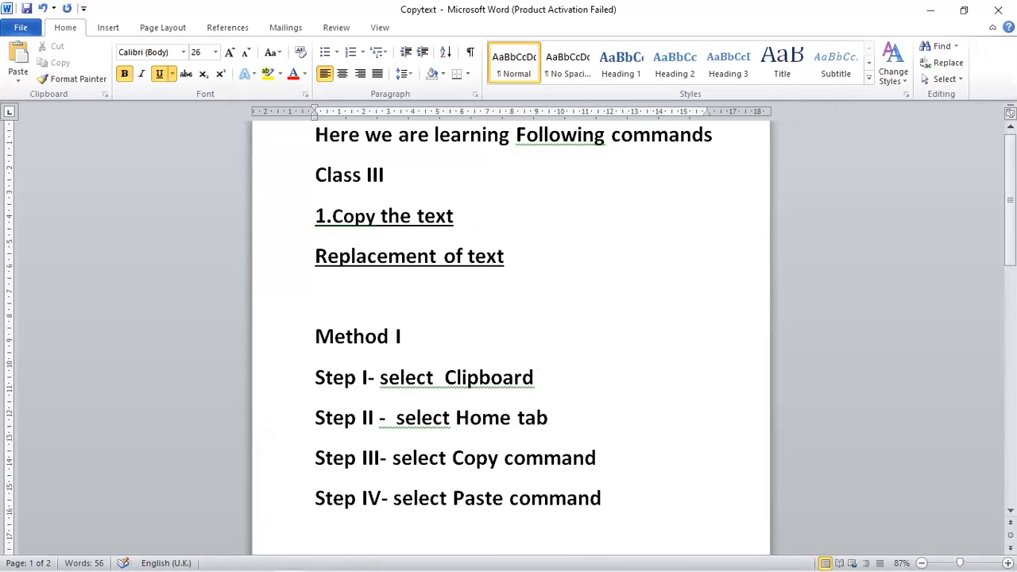
{"action": "type", "text": " by other text"}
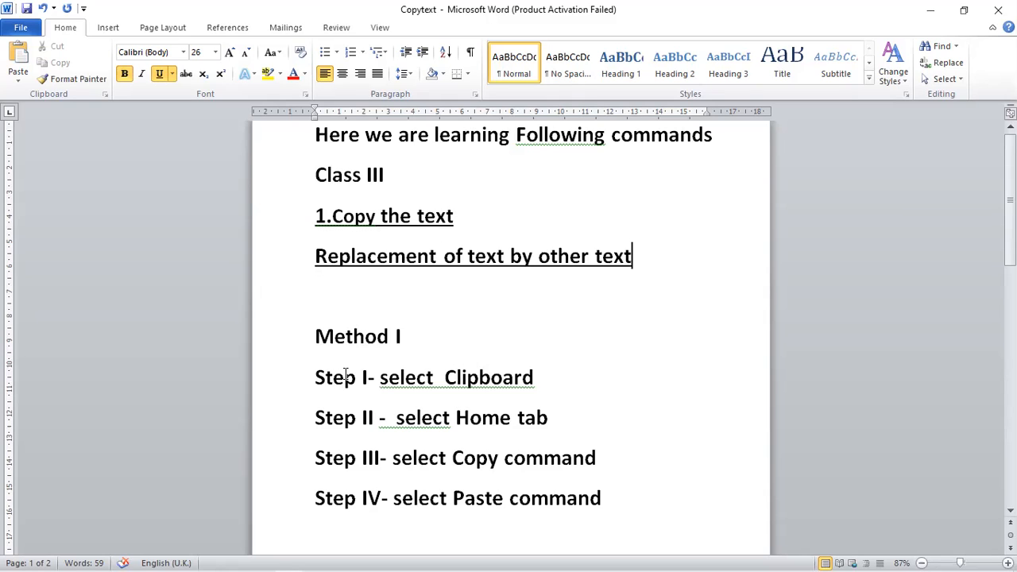
Read through the Method I and Method II instructions down to the end of the document.
{"action": "key", "text": "Down"}
{"action": "key", "text": "Down"}
{"action": "key", "text": "Down"}
{"action": "key", "text": "Down"}
{"action": "key", "text": "Down"}
{"action": "key", "text": "Down"}
{"action": "key", "text": "Down"}
{"action": "key", "text": "Down"}
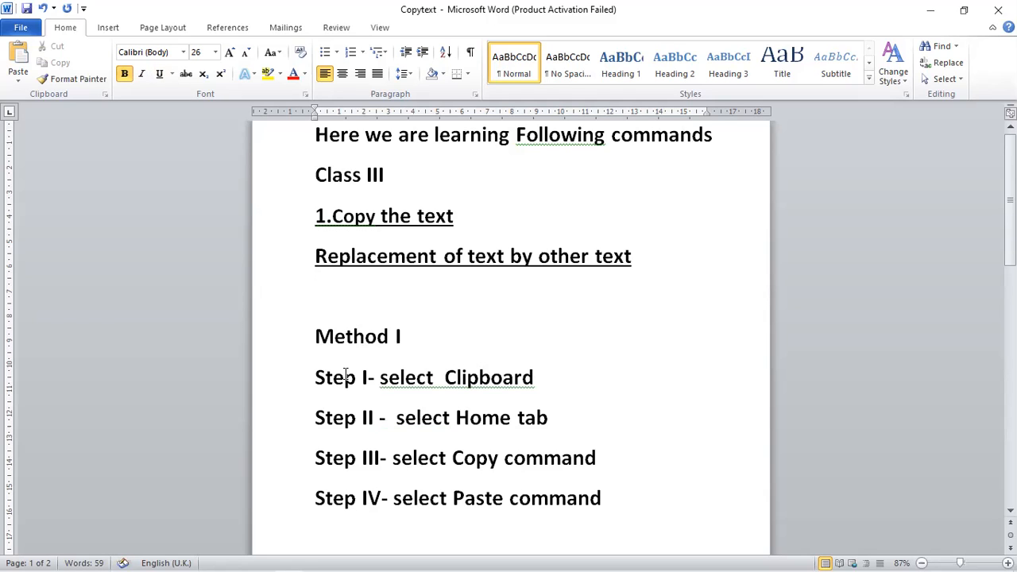
{"action": "key", "text": "Return"}
{"action": "type", "text": "Method II"}
{"action": "key", "text": "Return"}
{"action": "type", "text": "Shortcut Keys"}
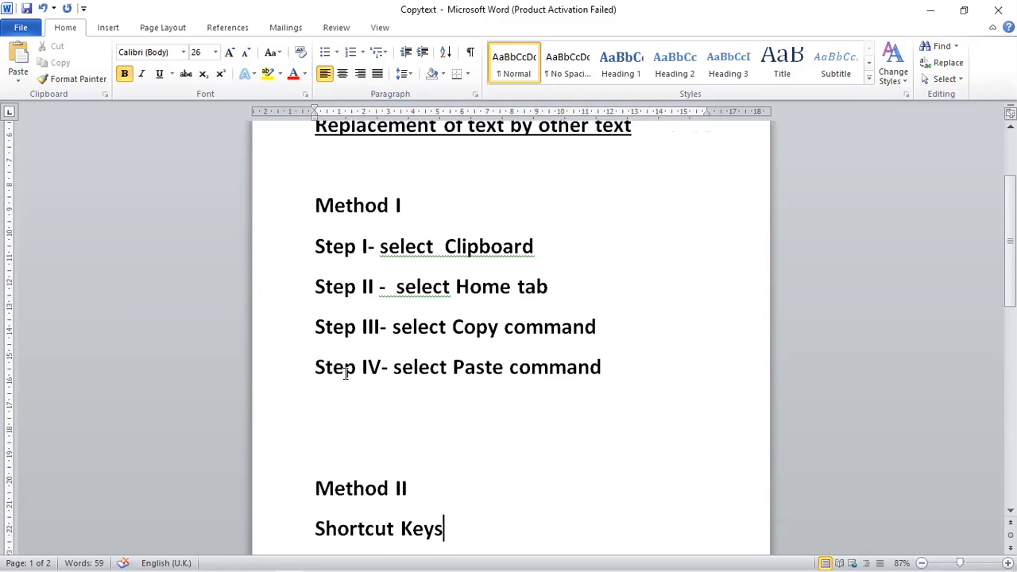
{"action": "key", "text": "Return"}
{"action": "type", "text": "Ctrl + c = Copy the text"}
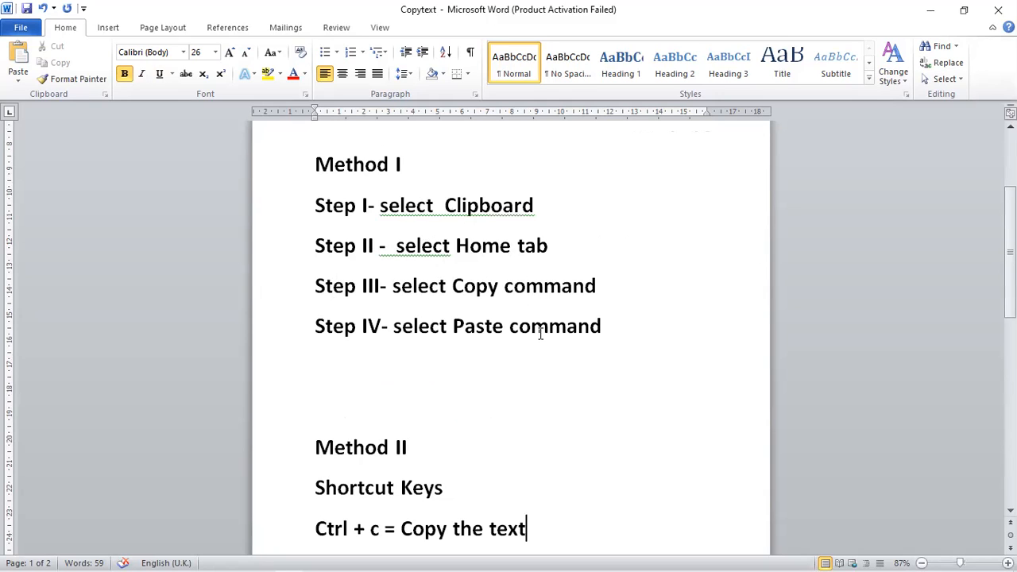
{"action": "key", "text": "Down"}
{"action": "key", "text": "Down"}
{"action": "key", "text": "Down"}
{"action": "key", "text": "Down"}
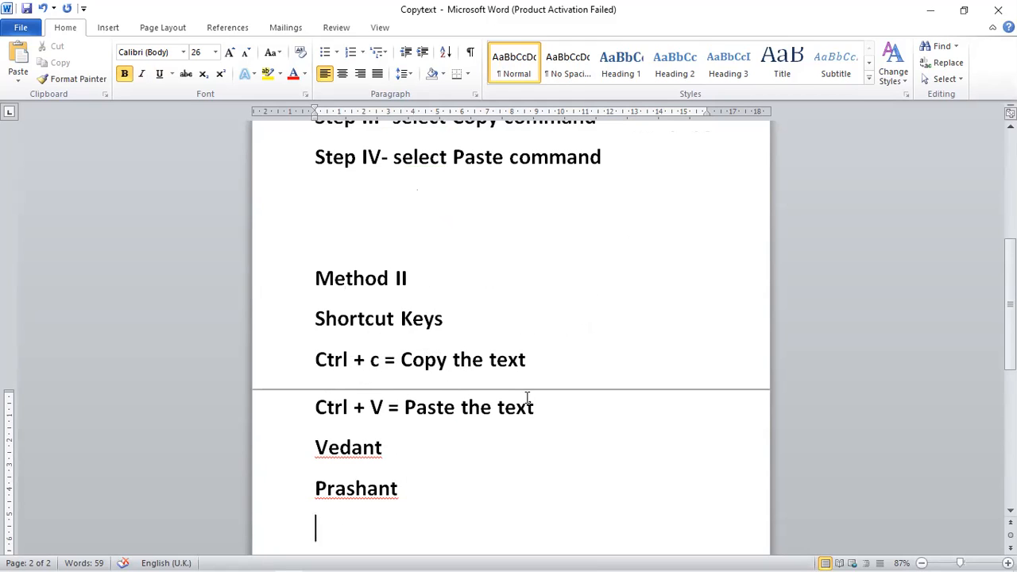
Go back up to the "Replacement of text by other text" heading and review the Method I steps.
{"action": "key", "text": "Up"}
{"action": "key", "text": "Up"}
{"action": "key", "text": "Up"}
{"action": "key", "text": "Up"}
{"action": "key", "text": "Up"}
{"action": "key", "text": "Up"}
{"action": "key", "text": "Up"}
{"action": "key", "text": "Up"}
{"action": "key", "text": "Up"}
{"action": "key", "text": "Up"}
{"action": "key", "text": "Up"}
{"action": "key", "text": "Up"}
{"action": "key", "text": "Up"}
{"action": "key", "text": "Up"}
{"action": "key", "text": "Up"}
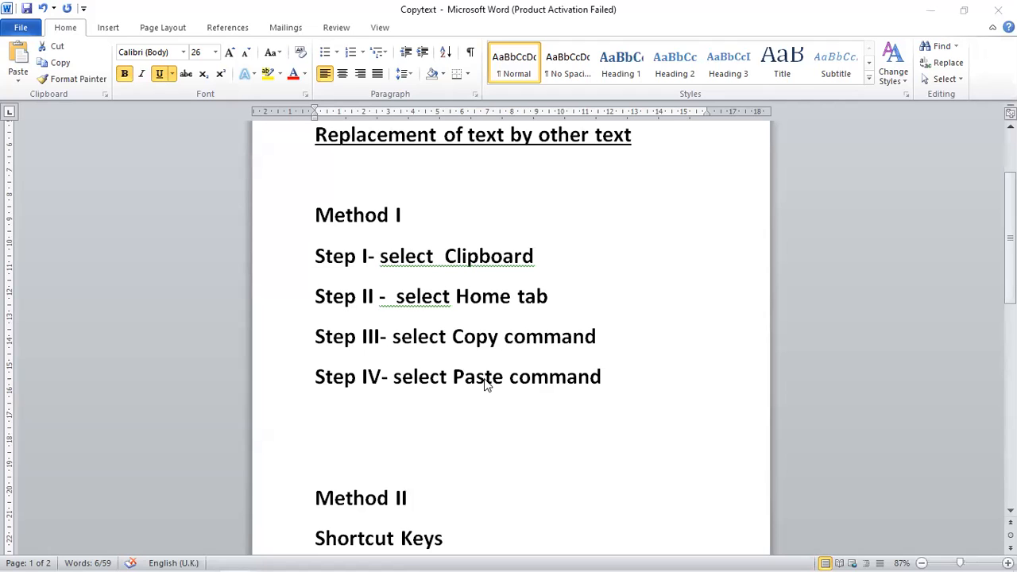
Review the Method II shortcut keys and the two sample names at the end of the document.
{"action": "key", "text": "shift+End"}
{"action": "key", "text": "Down"}
{"action": "key", "text": "Down"}
{"action": "key", "text": "Down"}
{"action": "key", "text": "Down"}
{"action": "key", "text": "Down"}
{"action": "key", "text": "Down"}
{"action": "key", "text": "Down"}
{"action": "key", "text": "Down"}
{"action": "key", "text": "Down"}
{"action": "key", "text": "Down"}
{"action": "key", "text": "Down"}
{"action": "key", "text": "Down"}
{"action": "key", "text": "Down"}
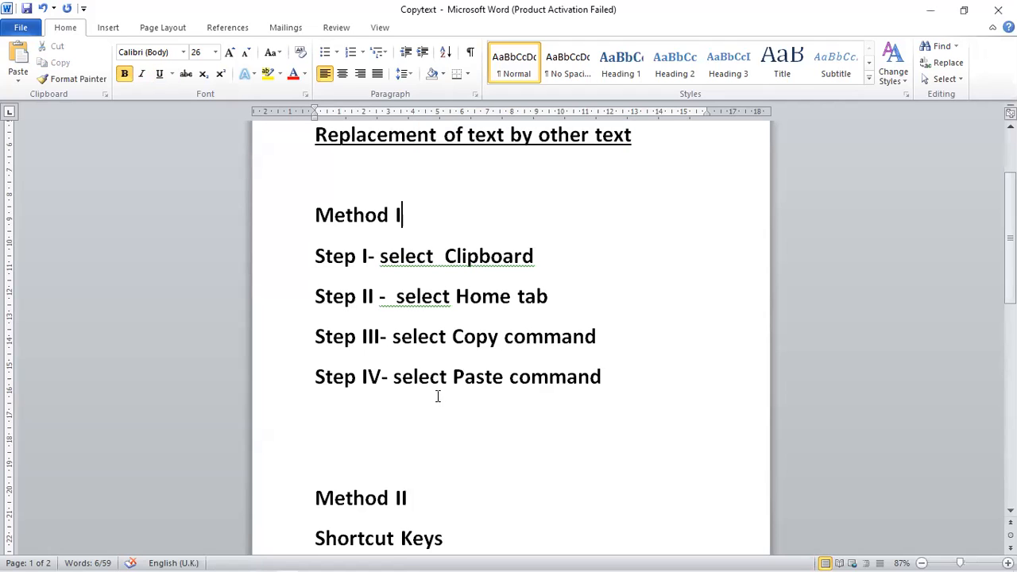
{"action": "key", "text": "Down"}
{"action": "key", "text": "Down"}
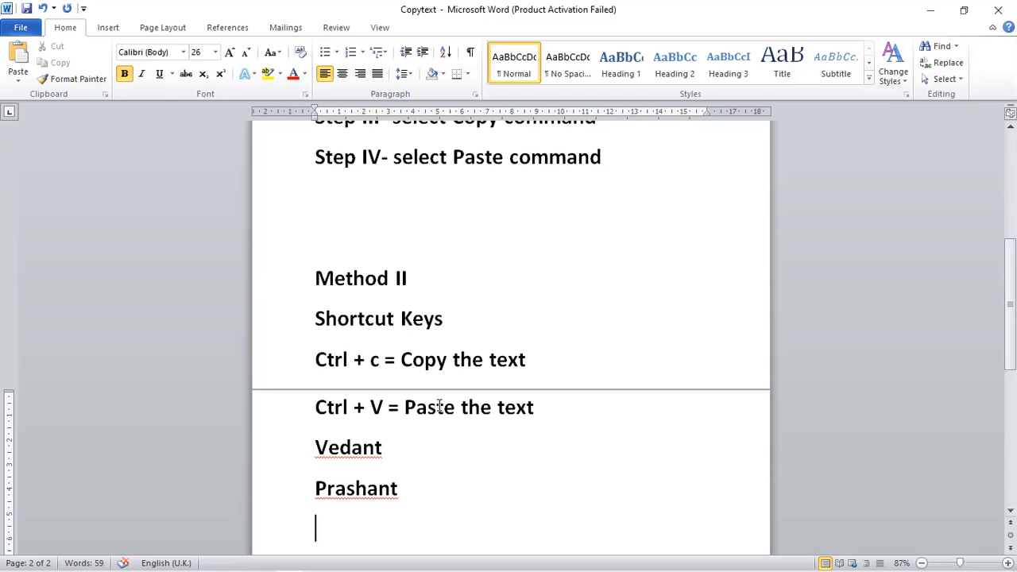
Recheck the Method I steps against the Ctrl + c and Ctrl + V entries listed under Method II.
{"action": "key", "text": "Up"}
{"action": "key", "text": "Up"}
{"action": "key", "text": "Up"}
{"action": "key", "text": "Up"}
{"action": "key", "text": "Up"}
{"action": "key", "text": "Up"}
{"action": "key", "text": "Up"}
{"action": "key", "text": "Up"}
{"action": "key", "text": "Up"}
{"action": "key", "text": "Up"}
{"action": "key", "text": "Up"}
{"action": "key", "text": "Up"}
{"action": "key", "text": "Up"}
{"action": "key", "text": "Up"}
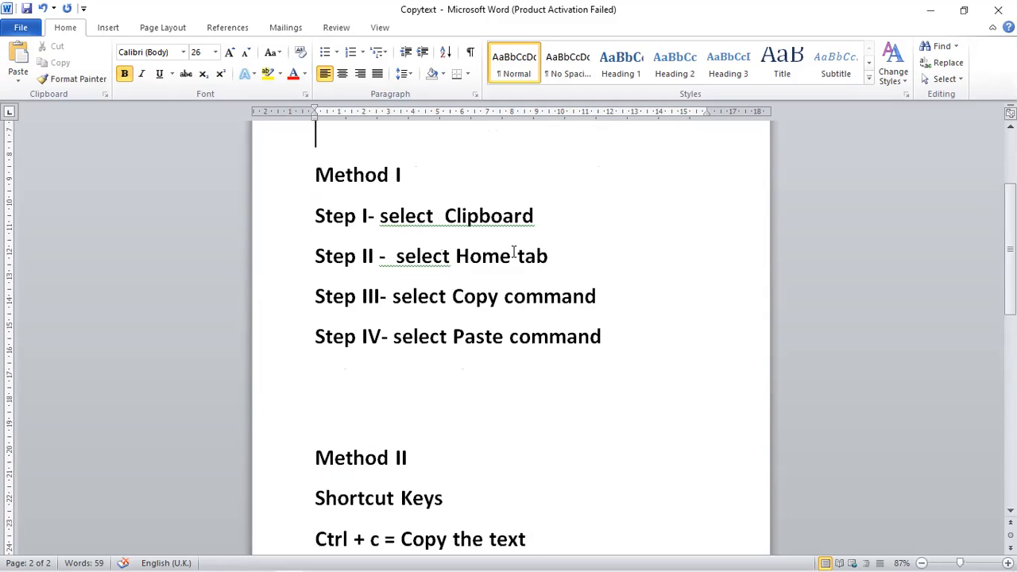
{"action": "key", "text": "Down"}
{"action": "key", "text": "Down"}
{"action": "key", "text": "Down"}
{"action": "key", "text": "Down"}
{"action": "key", "text": "Down"}
{"action": "key", "text": "Down"}
{"action": "key", "text": "Down"}
{"action": "key", "text": "Down"}
{"action": "key", "text": "Down"}
{"action": "key", "text": "Down"}
{"action": "key", "text": "Down"}
{"action": "key", "text": "Down"}
{"action": "key", "text": "Down"}
{"action": "key", "text": "Down"}
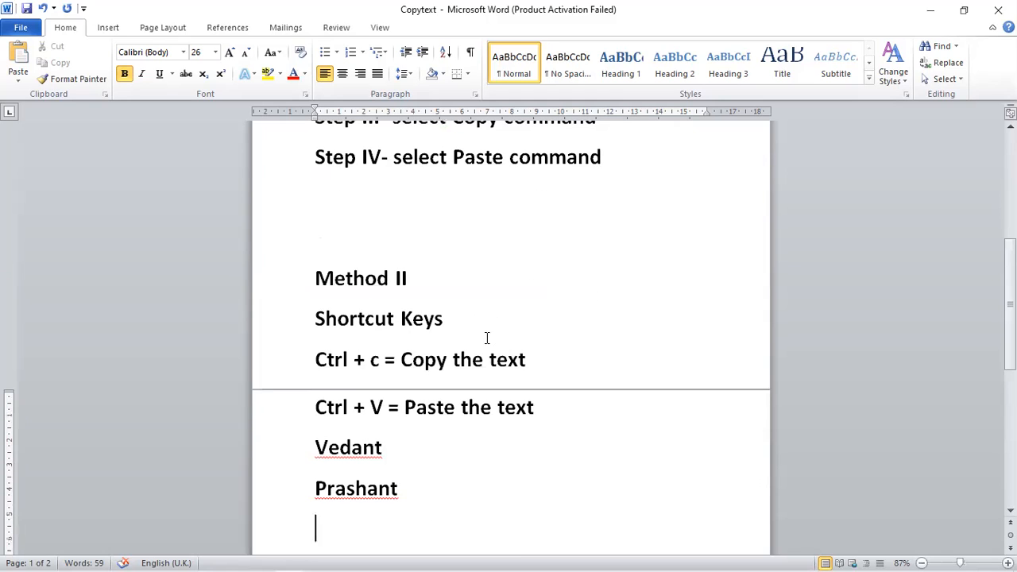
Copy the first sample name below "Ctrl + V = Paste the text" and paste it over the second name.
{"action": "left_click", "coordinate": [313, 444]}
{"action": "key", "text": "shift+Down"}
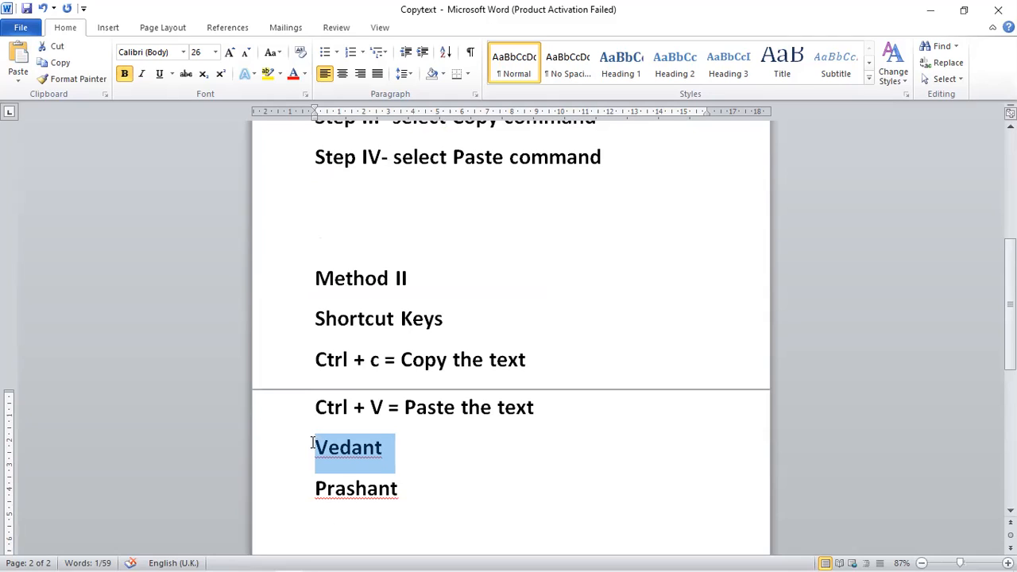
{"action": "left_click", "coordinate": [58, 62]}
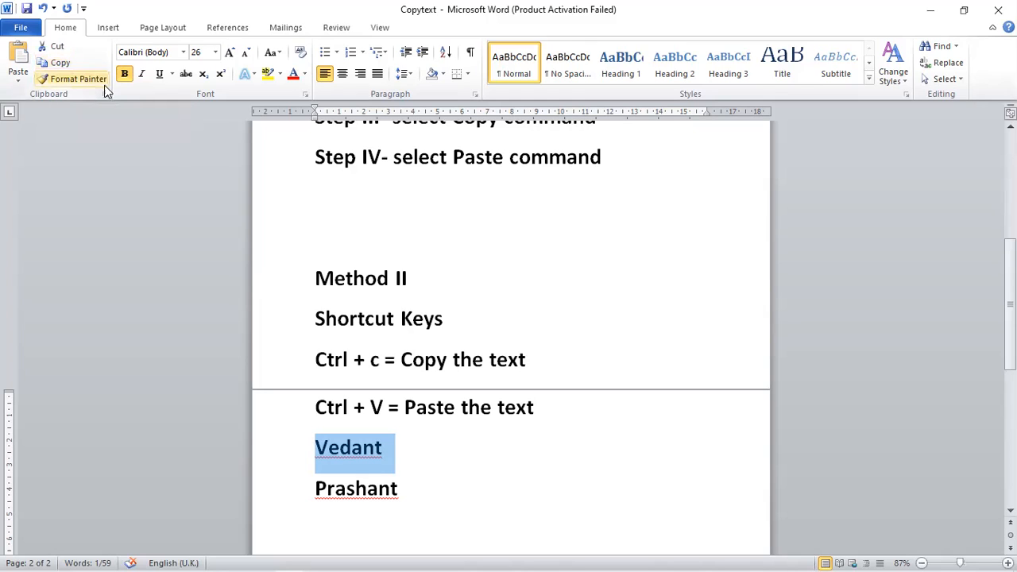
{"action": "left_click_drag", "start_coordinate": [315, 489], "coordinate": [343, 489]}
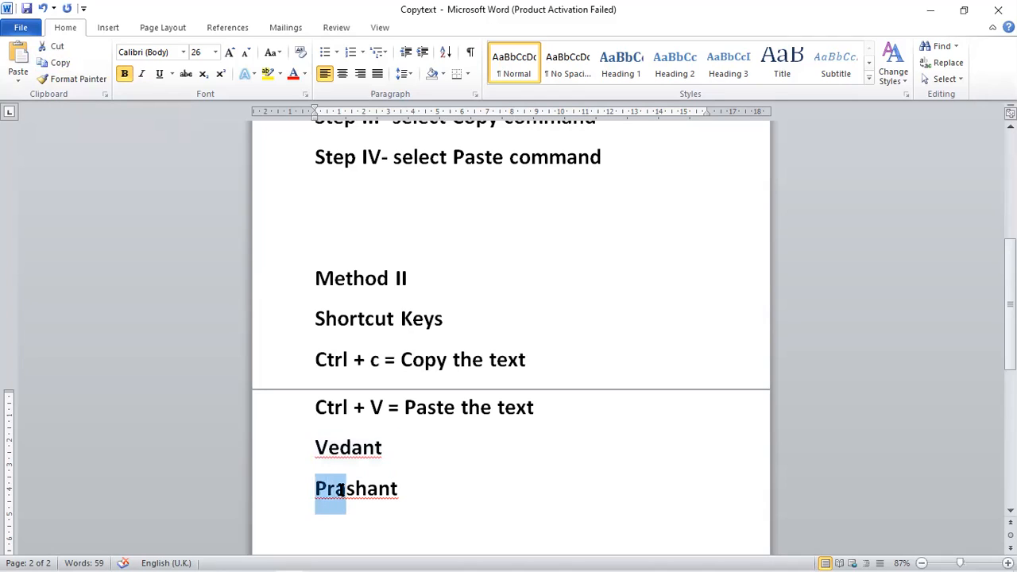
{"action": "key", "text": "shift+Right"}
{"action": "key", "text": "shift+Right"}
{"action": "key", "text": "shift+Right"}
{"action": "key", "text": "shift+Right"}
{"action": "key", "text": "shift+Right"}
{"action": "key", "text": "shift+Right"}
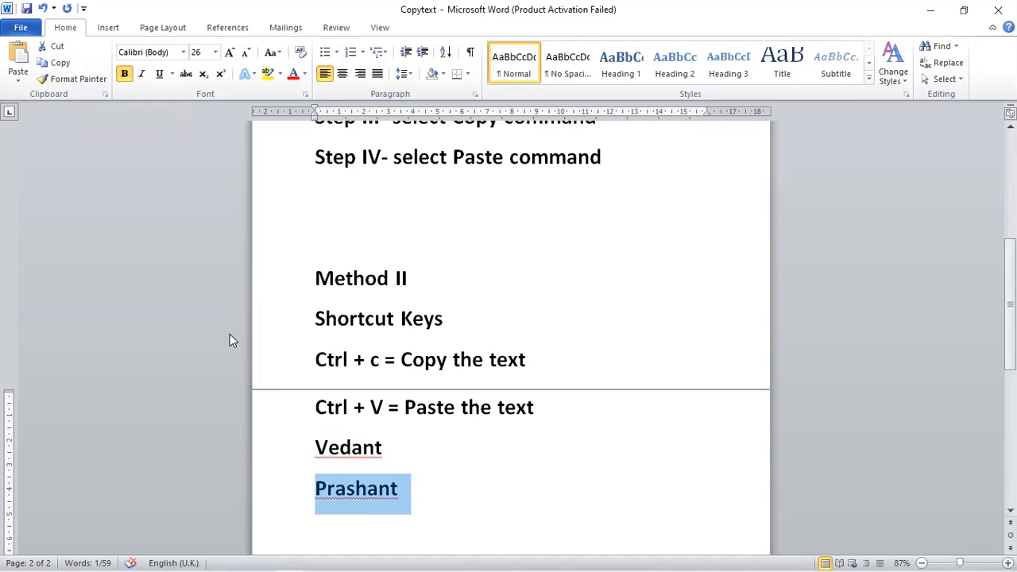
{"action": "left_click", "coordinate": [16, 62]}
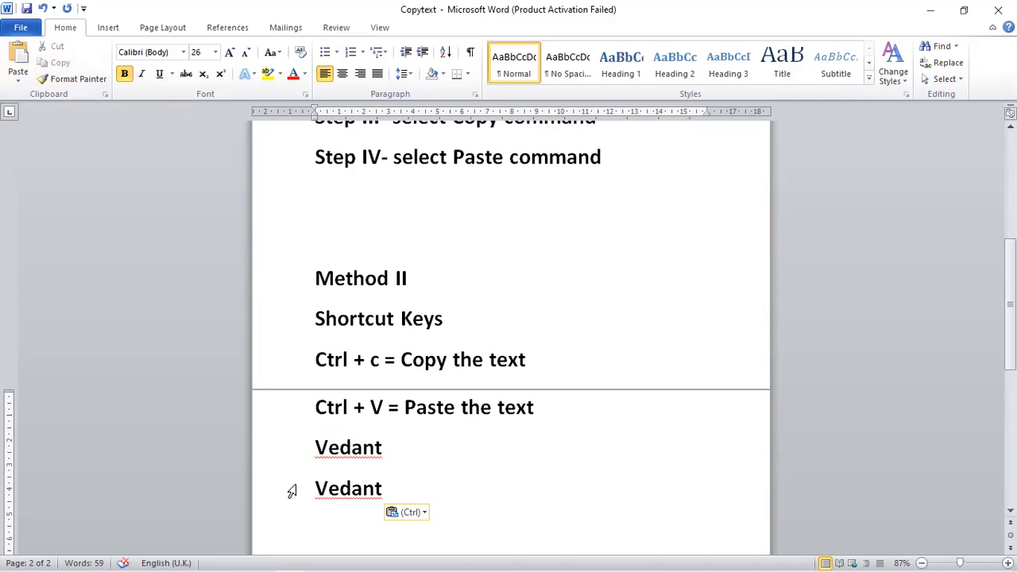
{"action": "left_click", "coordinate": [314, 452]}
{"action": "triple_click", "coordinate": [313, 452]}
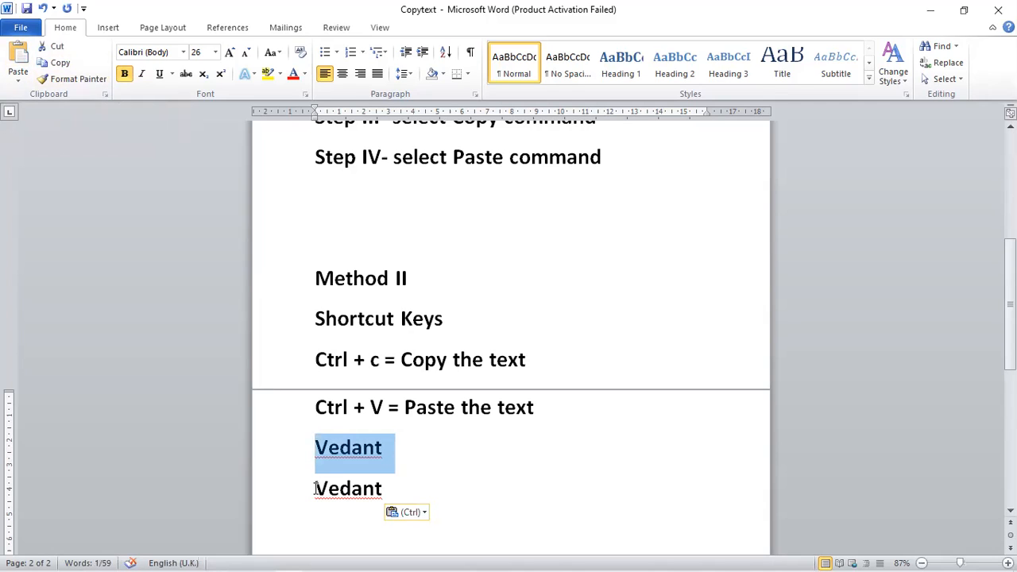
{"action": "triple_click", "coordinate": [316, 488]}
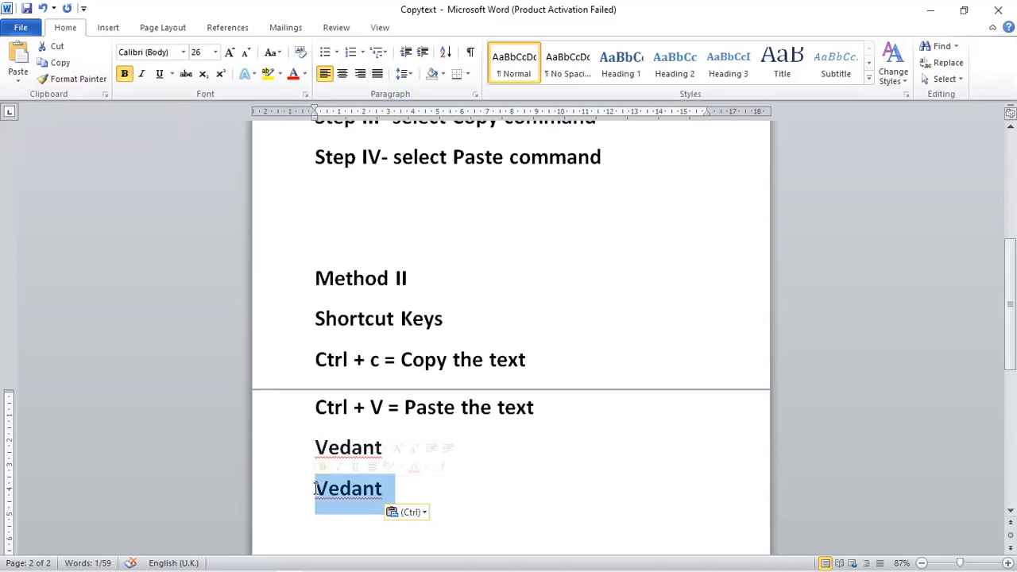
{"action": "left_click", "coordinate": [299, 453]}
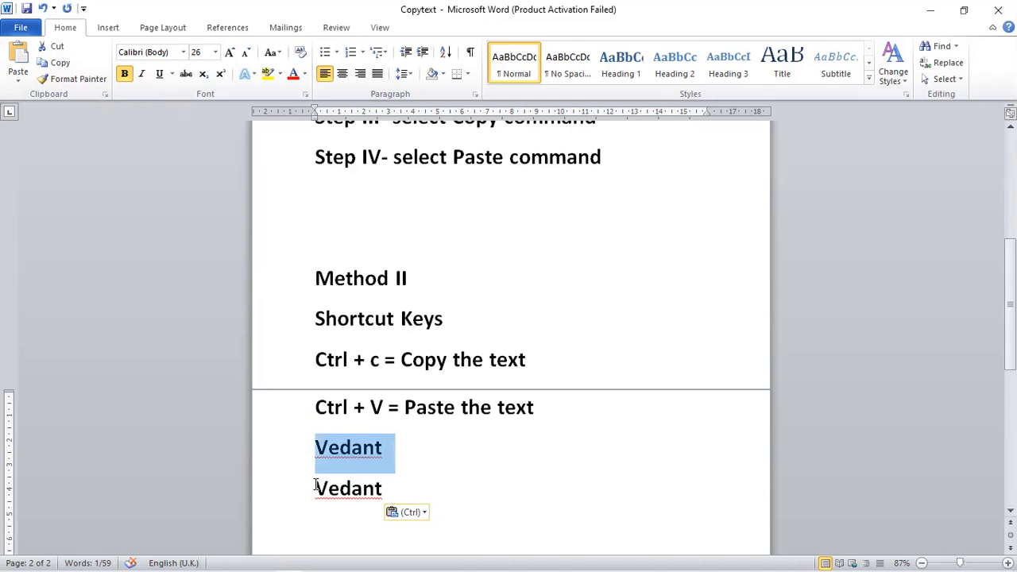
{"action": "left_click", "coordinate": [315, 485]}
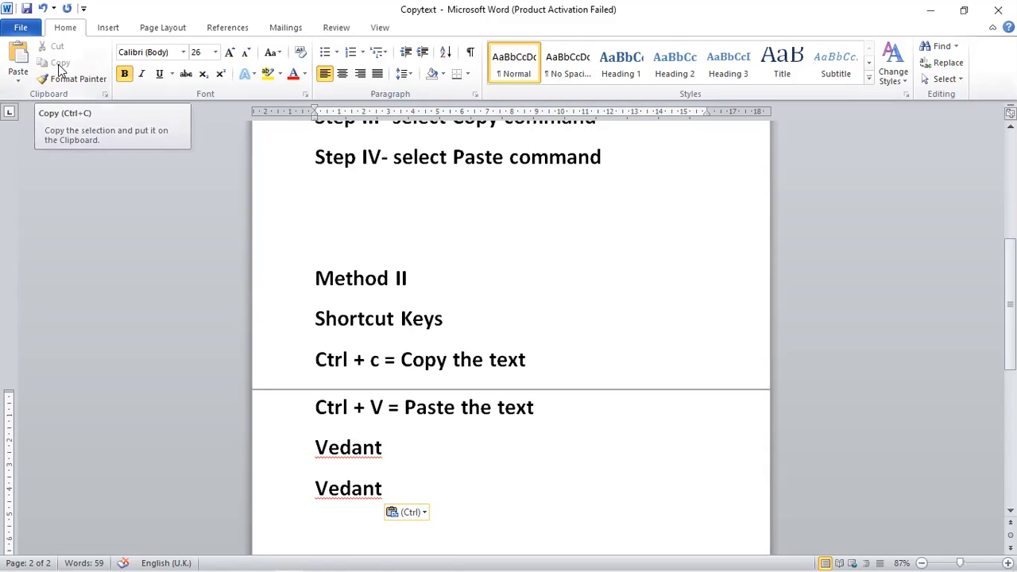
Copy the first sample name again and paste it on the line below the second one.
{"action": "triple_click", "coordinate": [323, 451]}
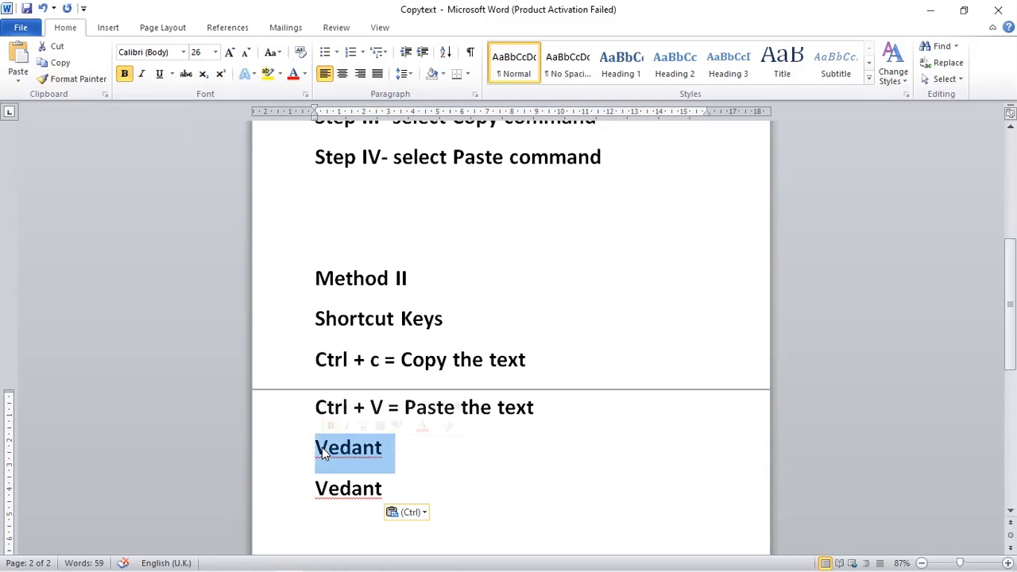
{"action": "left_click", "coordinate": [59, 68]}
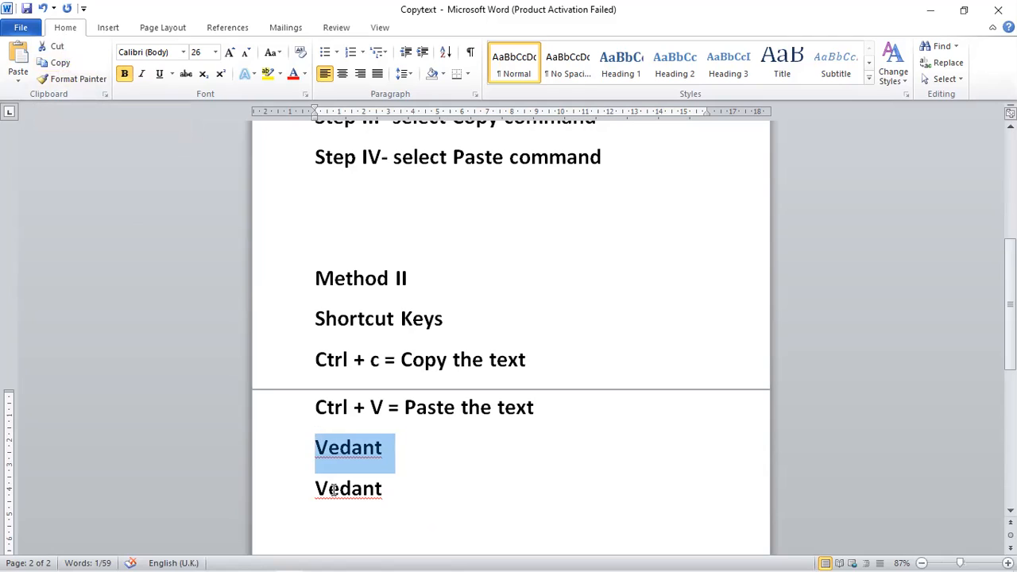
{"action": "key", "text": "Down"}
{"action": "key", "text": "Return"}
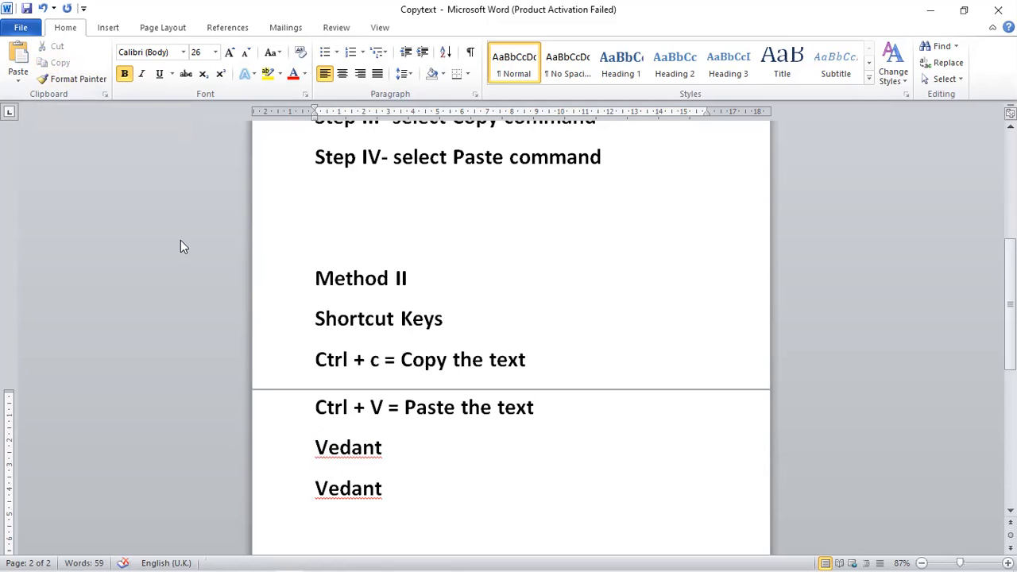
{"action": "left_click", "coordinate": [11, 52]}
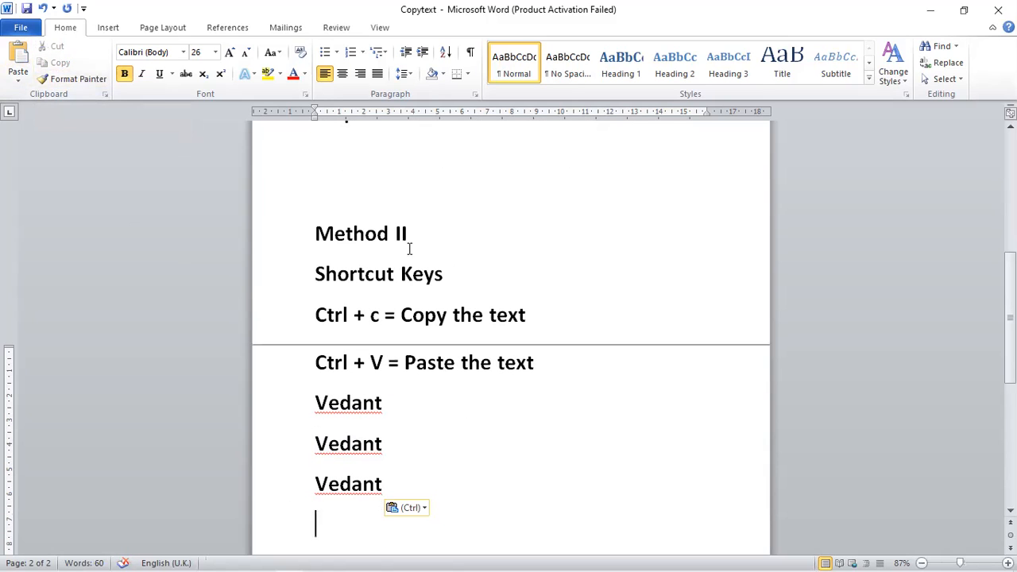
Undo the added name and the earlier paste over the second sample name.
{"action": "key", "text": "ctrl+z"}
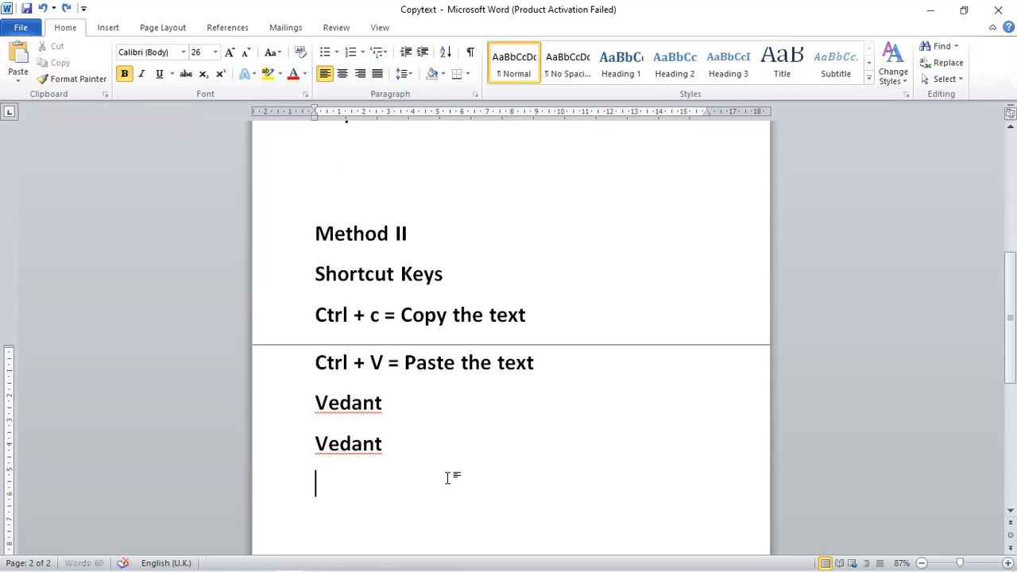
{"action": "key", "text": "ctrl+z"}
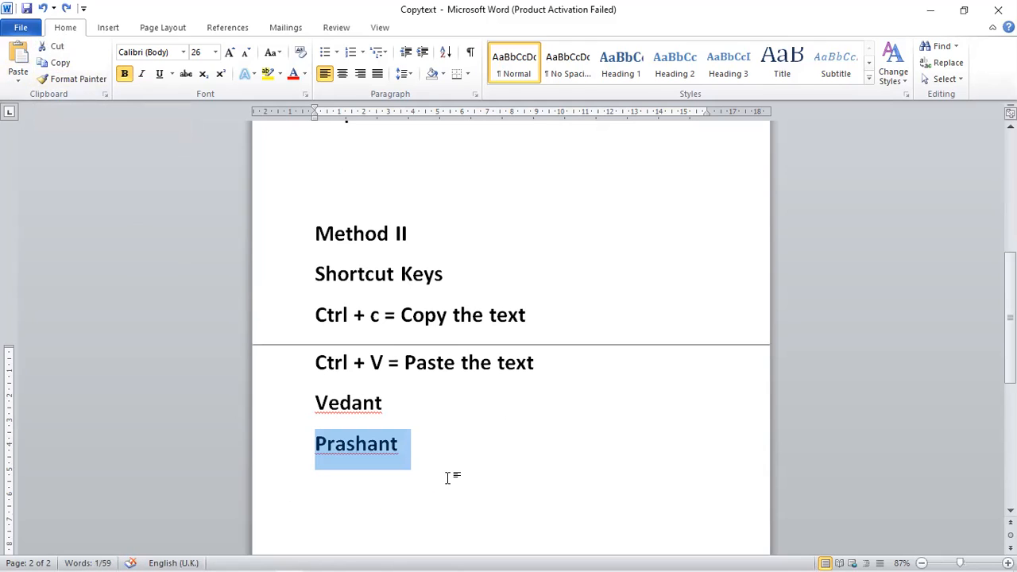
{"action": "left_click", "coordinate": [438, 436]}
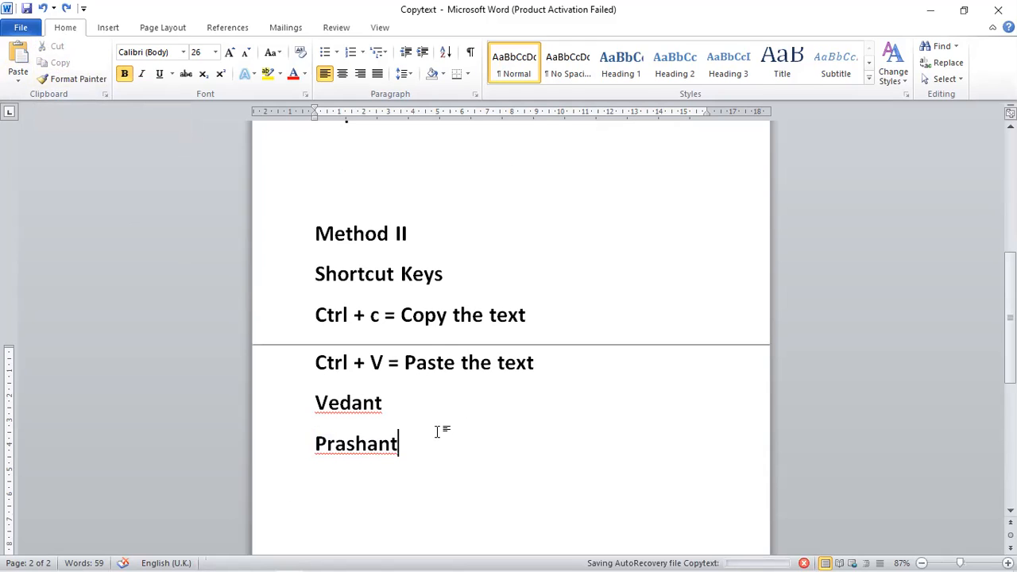
Insert a blank line between "Ctrl + V = Paste the text" and the first sample name.
{"action": "key", "text": "Up"}
{"action": "key", "text": "Up"}
{"action": "key", "text": "Up"}
{"action": "key", "text": "Up"}
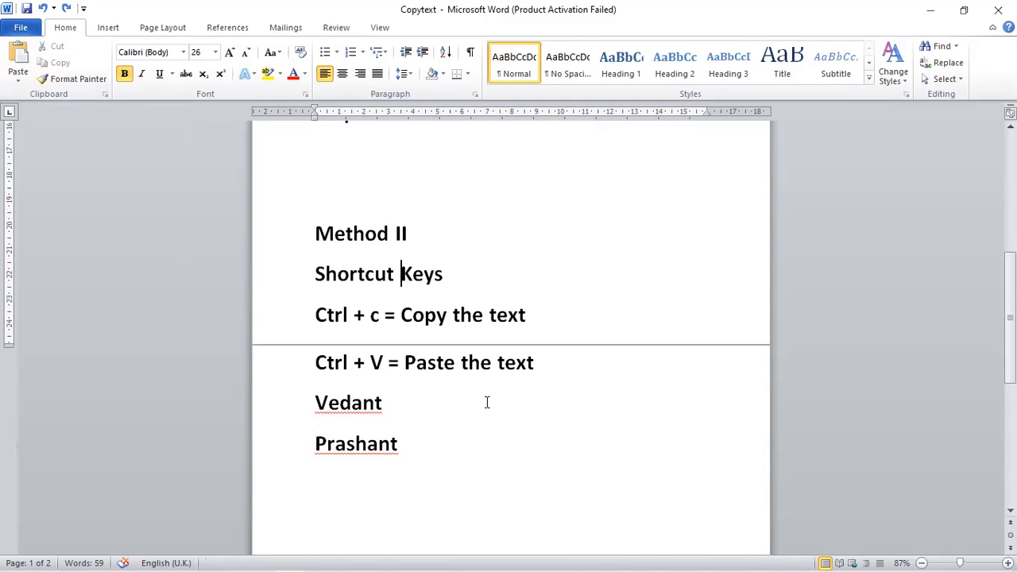
{"action": "left_click", "coordinate": [311, 400]}
{"action": "key", "text": "Return"}
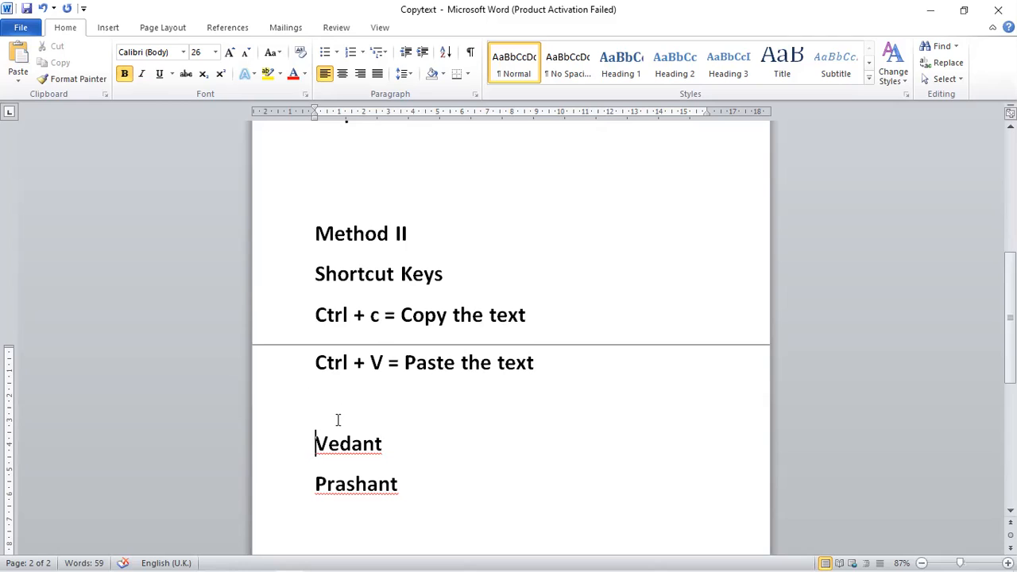
Copy the name directly below the blank line and replace the name on the following line with it.
{"action": "key", "text": "shift+Right"}
{"action": "key", "text": "shift+Right"}
{"action": "key", "text": "shift+Right"}
{"action": "key", "text": "shift+Right"}
{"action": "key", "text": "shift+Right"}
{"action": "key", "text": "shift+Right"}
{"action": "key", "text": "shift+Right"}
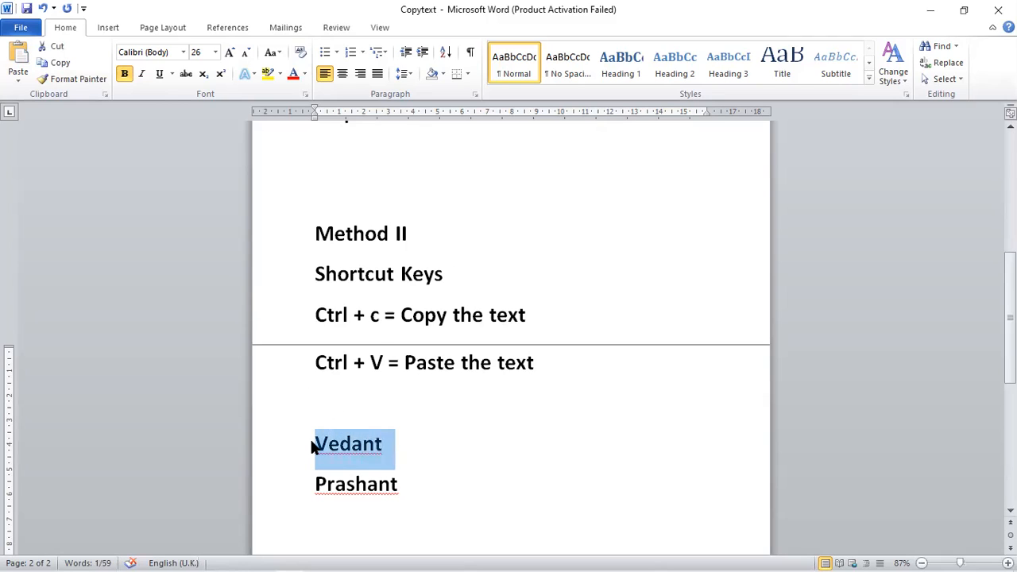
{"action": "left_click", "coordinate": [316, 484]}
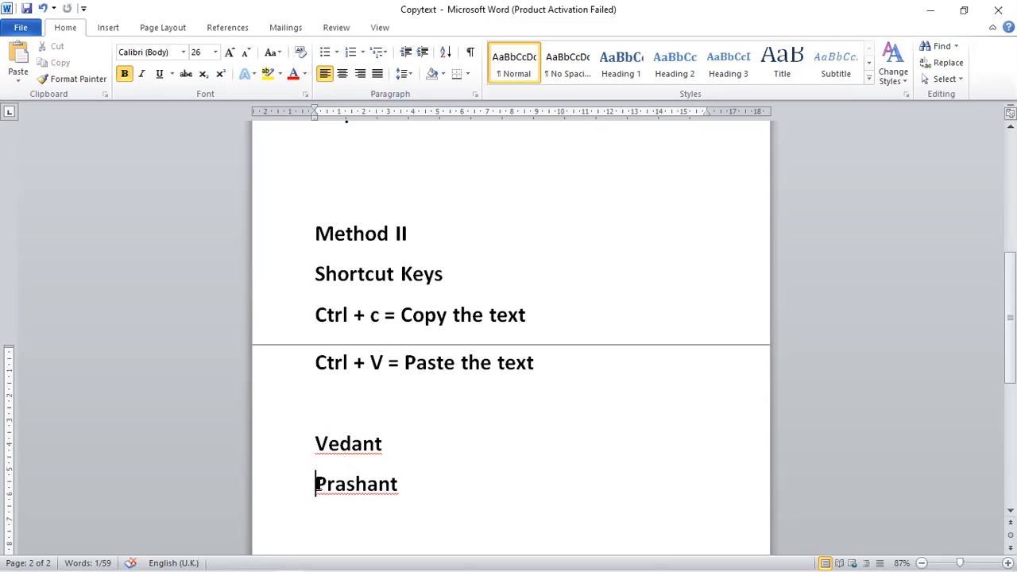
{"action": "key", "text": "shift+Right"}
{"action": "key", "text": "shift+Right"}
{"action": "key", "text": "shift+Right"}
{"action": "key", "text": "shift+Right"}
{"action": "key", "text": "shift+Right"}
{"action": "key", "text": "shift+Right"}
{"action": "key", "text": "shift+Right"}
{"action": "key", "text": "shift+Right"}
{"action": "key", "text": "shift+Right"}
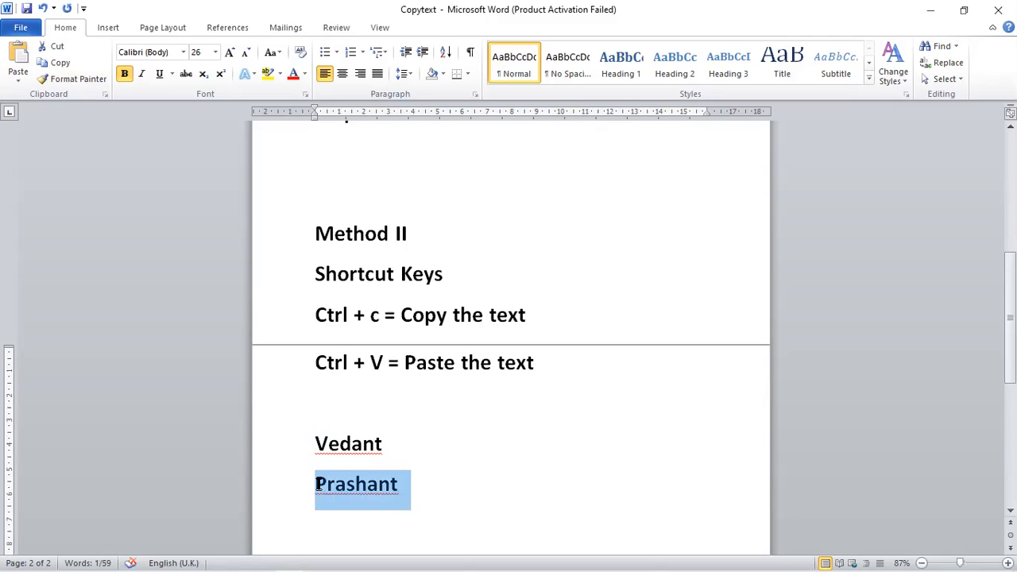
{"action": "key", "text": "ctrl+v"}
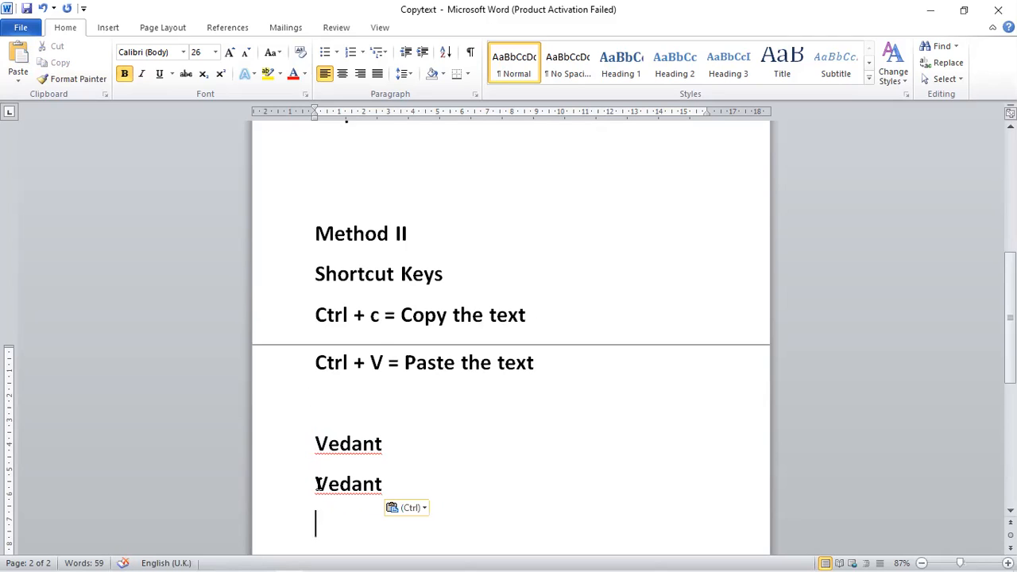